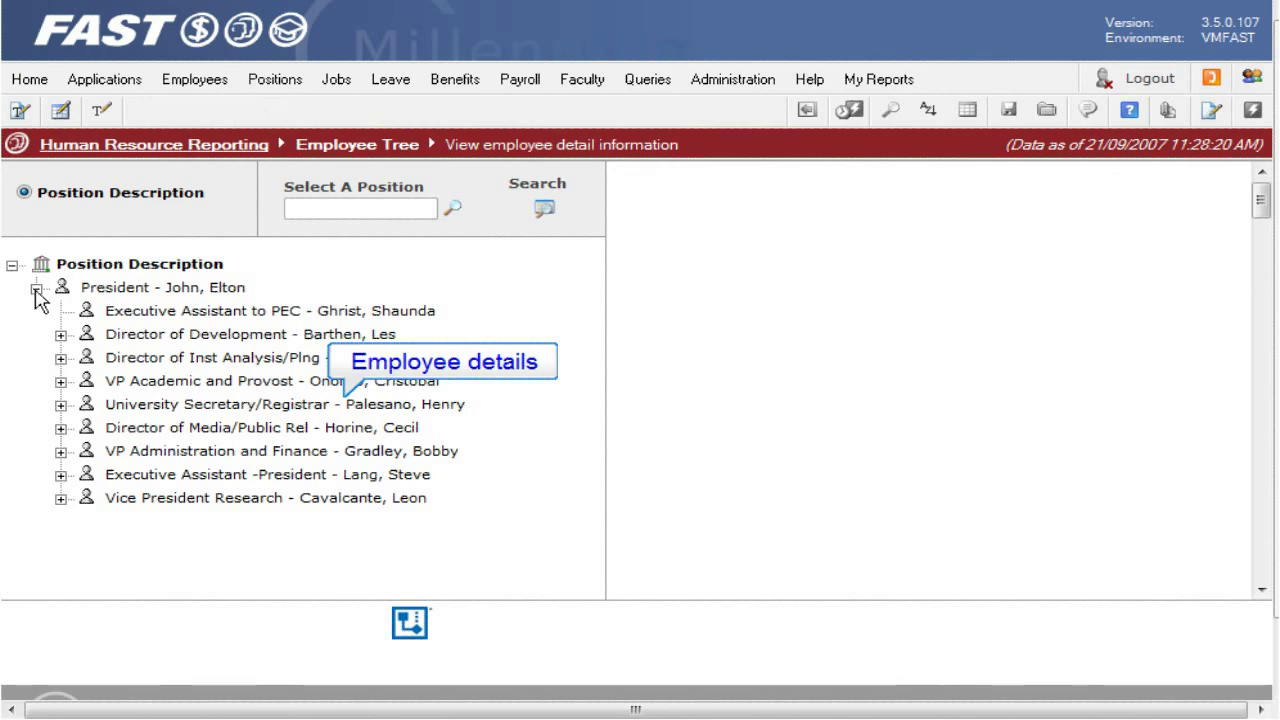
View the University Secretary/Registrar's employee details and look through the earlier position records
left_click(337, 407)
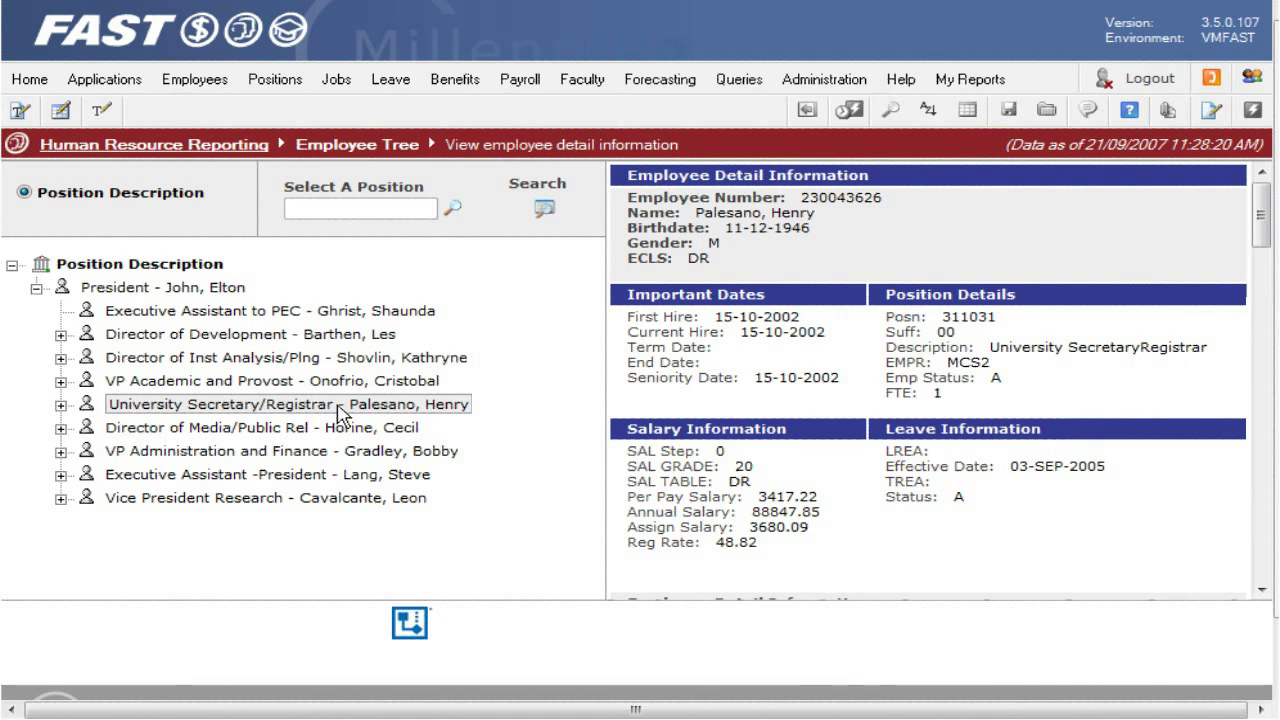
left_click(1272, 414)
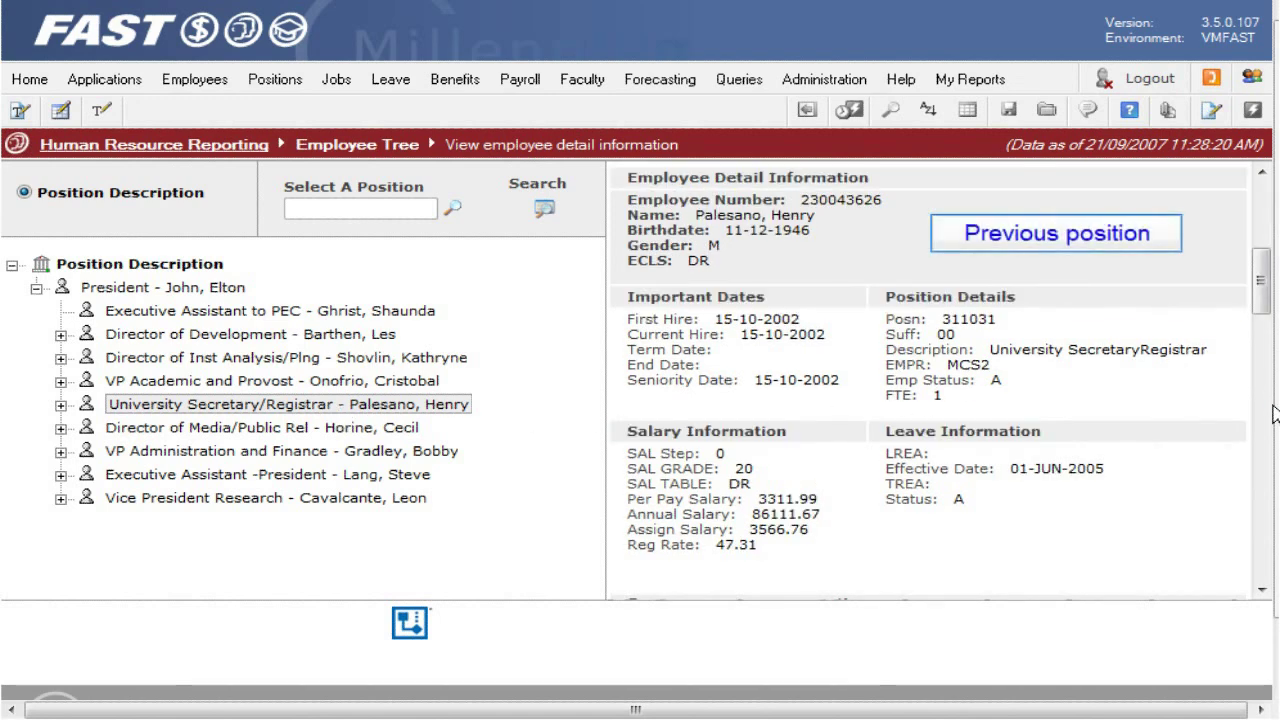
left_click(1274, 303)
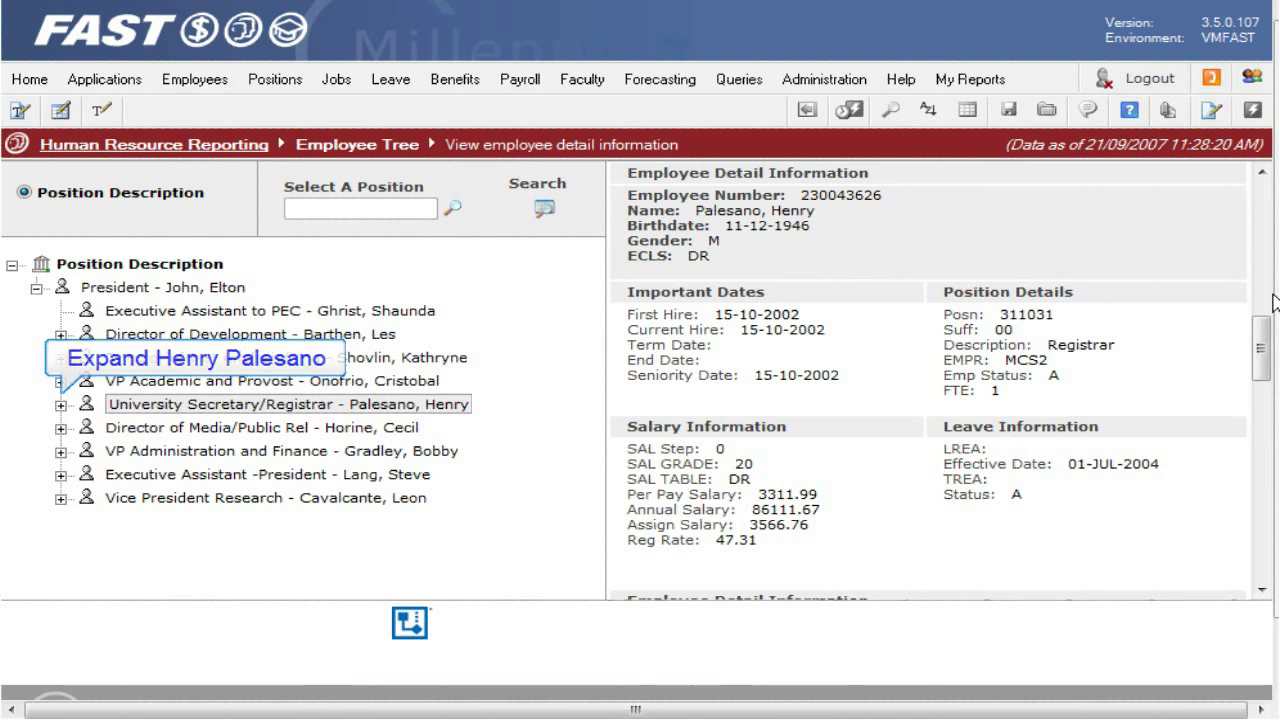
Expand the University Secretary/Registrar branch, including Senior Academic Advisor, Asst Registrar-Student Recruit and Assistant Registrar-Admissions
left_click(61, 405)
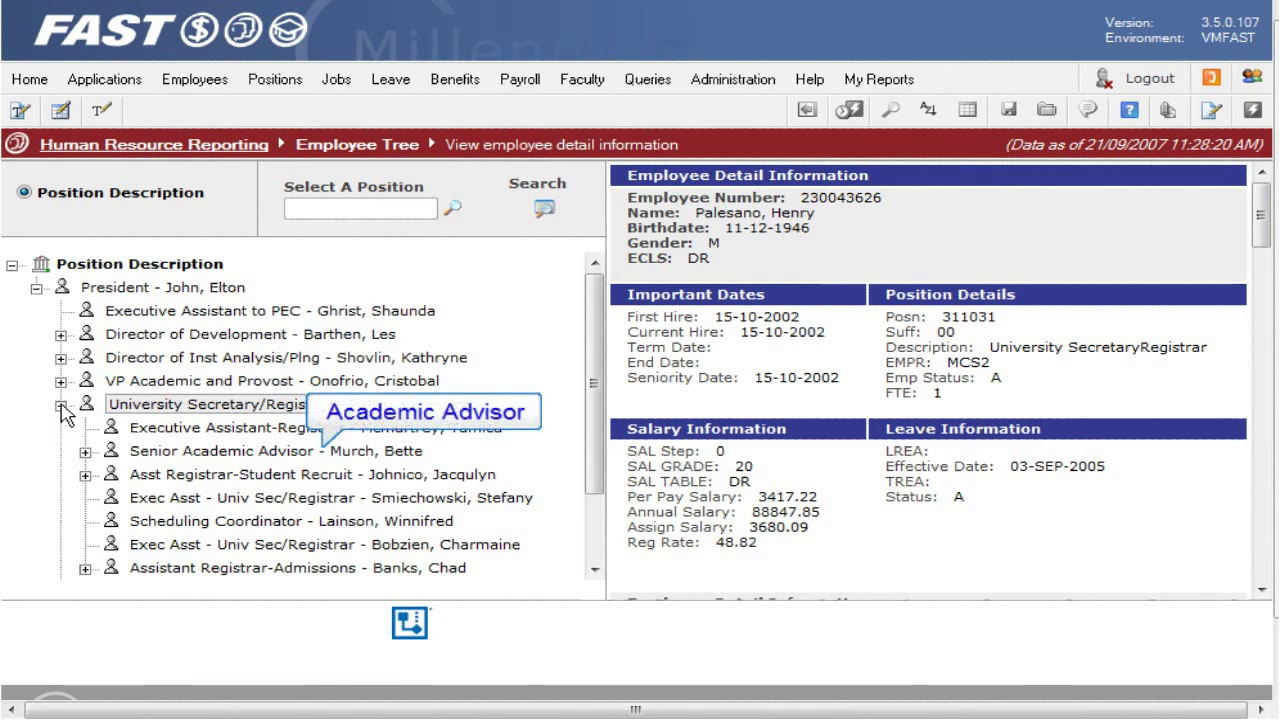
left_click(85, 452)
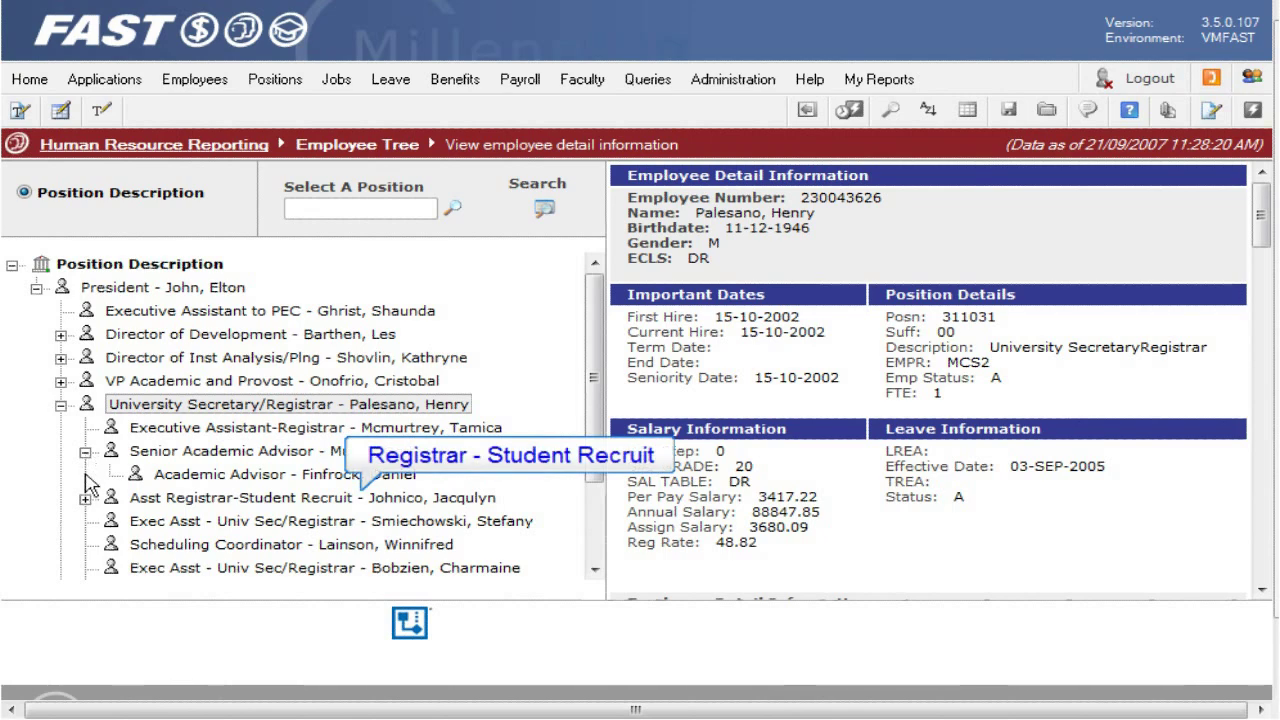
left_click(86, 498)
scroll(591, 403, "down", 2)
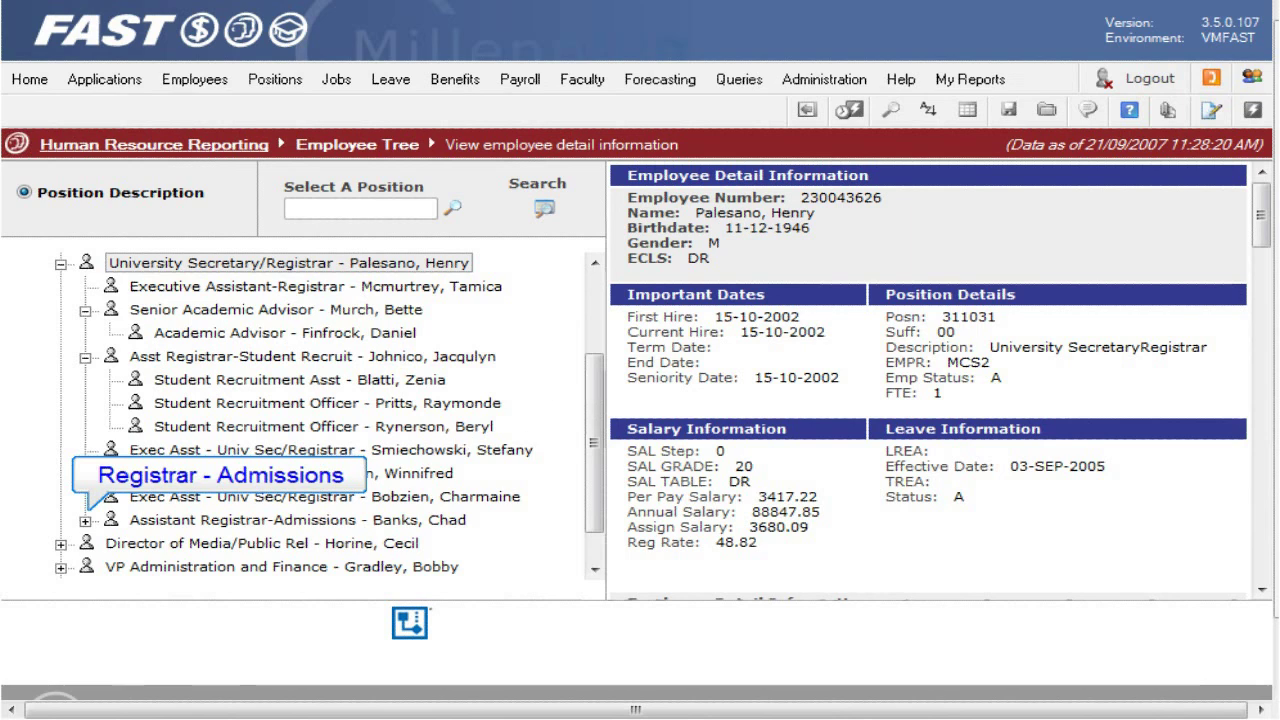
left_click(86, 520)
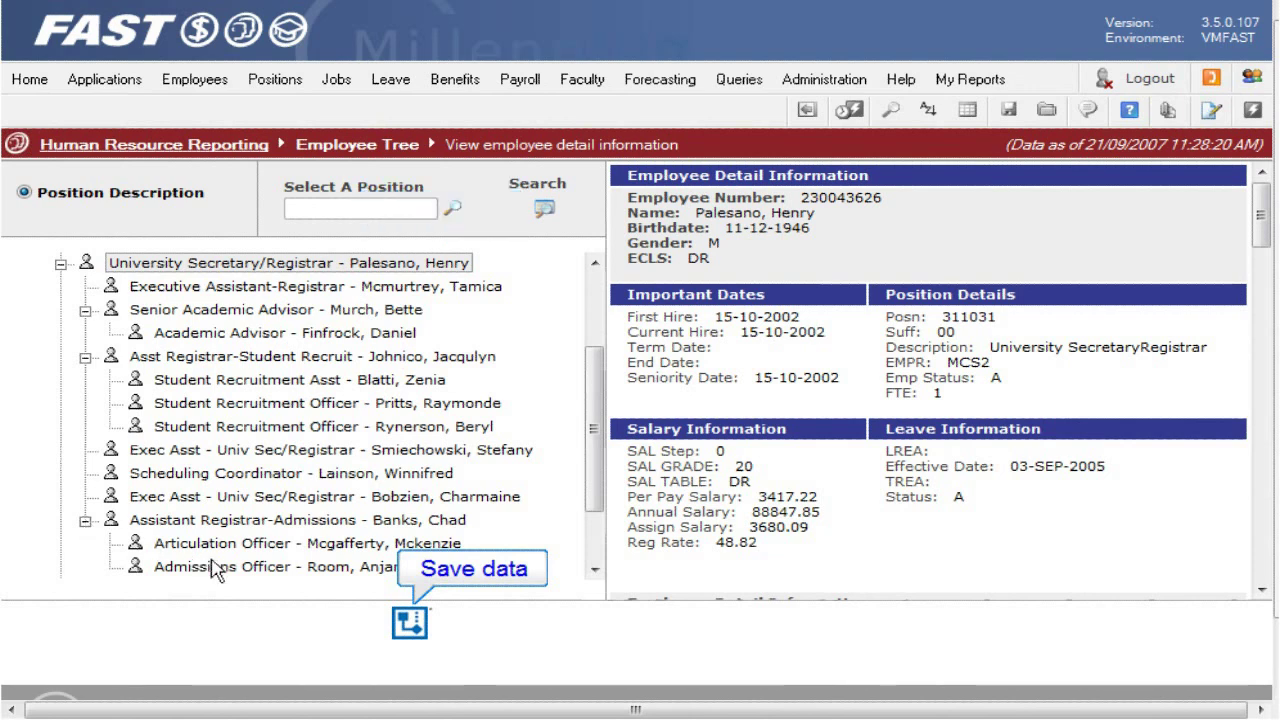
Export the expanded employee tree as an organization chart data file and save ORG_Chart.xls
left_click(410, 624)
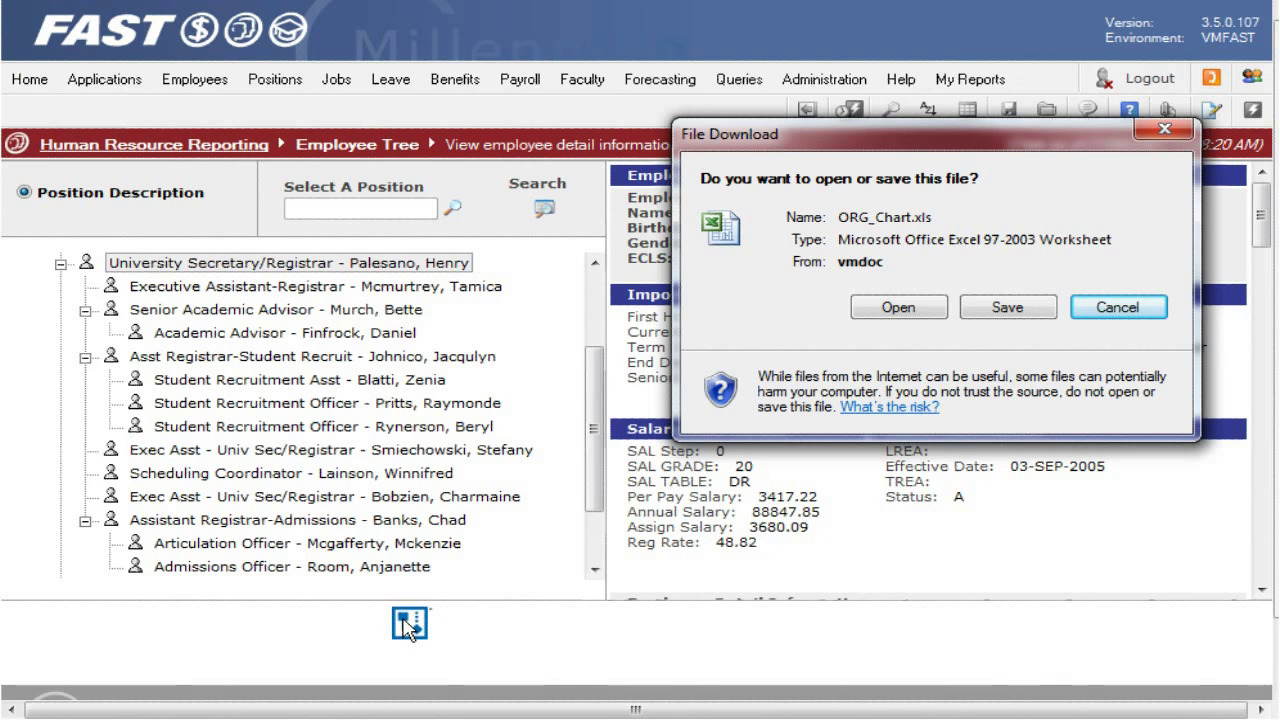
left_click(998, 309)
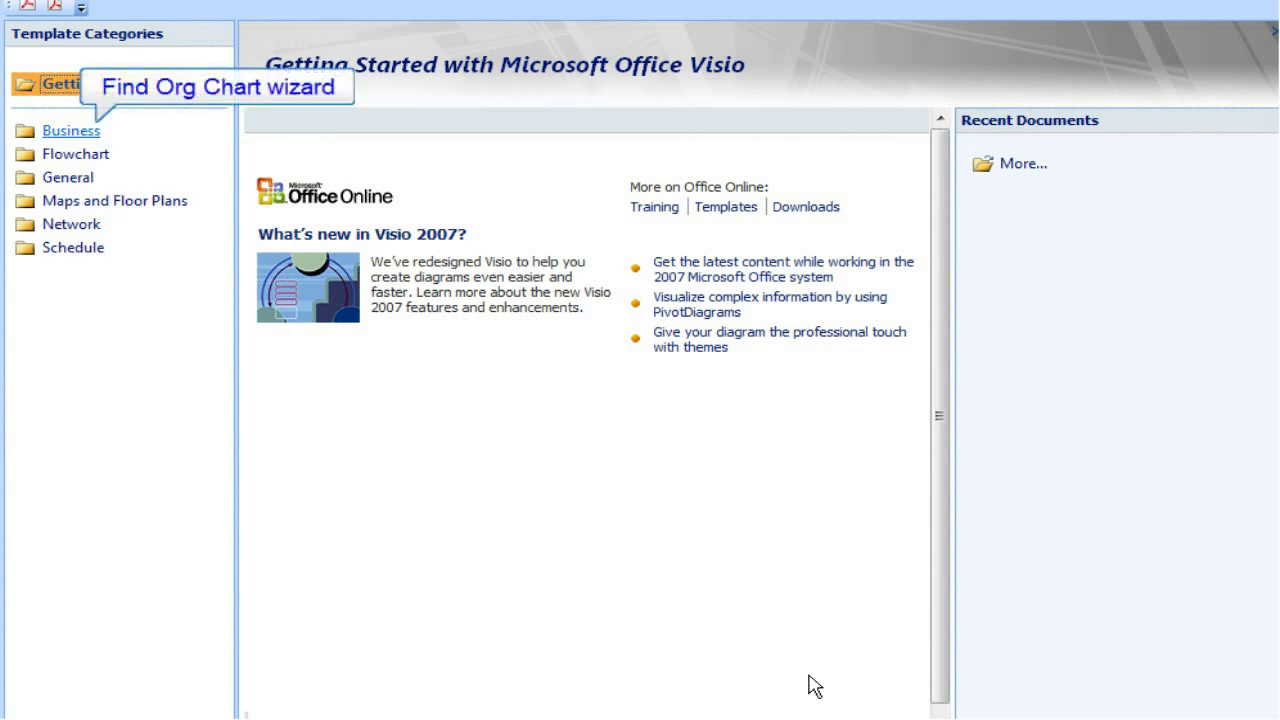
In Microsoft Visio, create a drawing from the Business category's Organization Chart Wizard template in US units
left_click(74, 134)
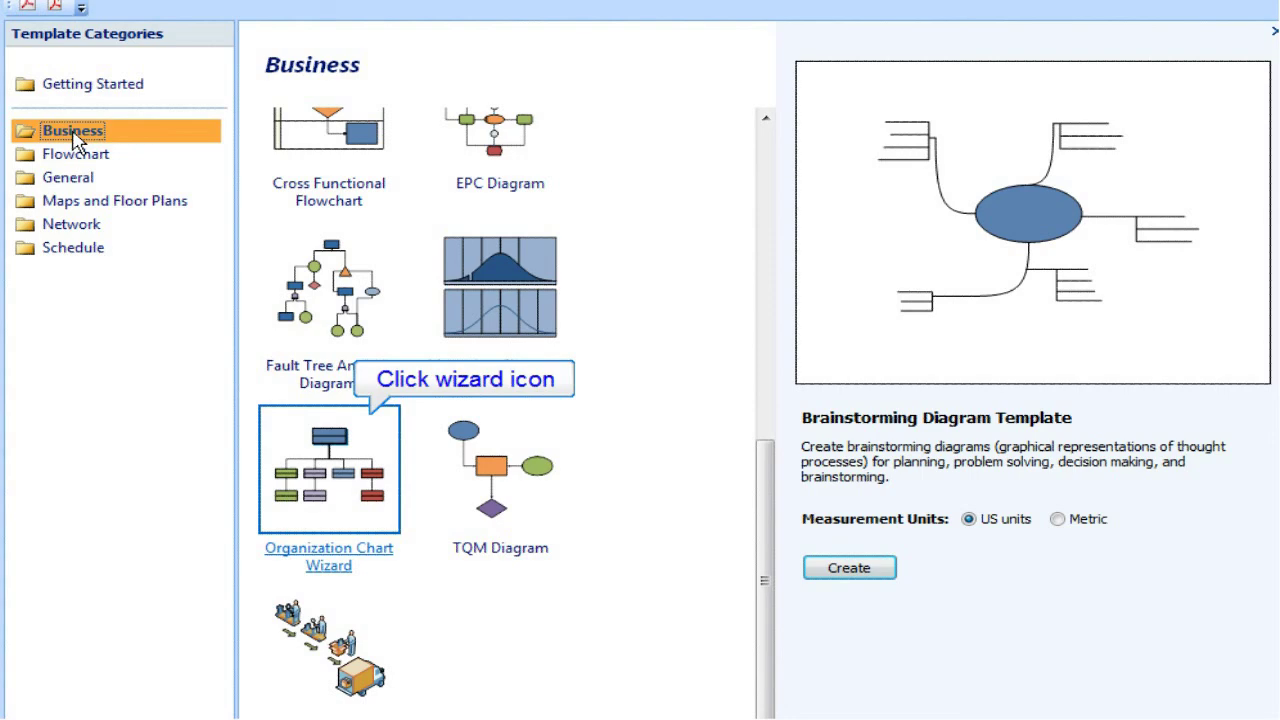
left_click(350, 482)
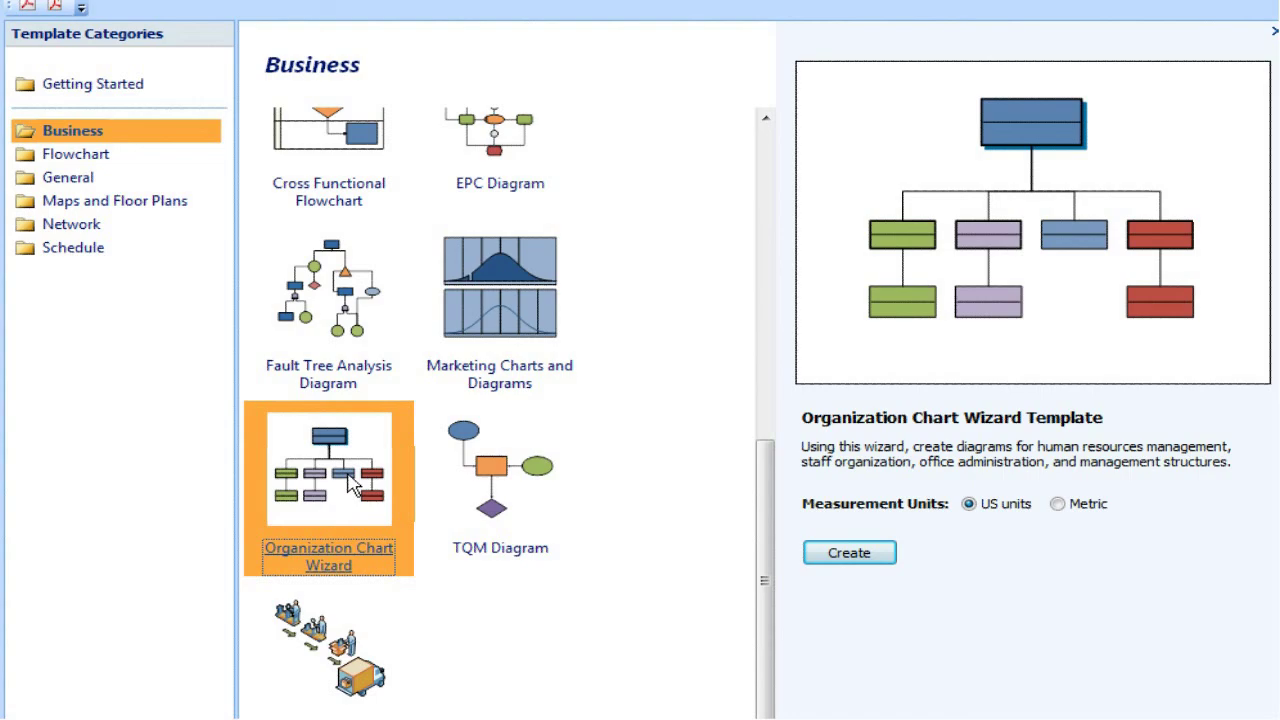
left_click(862, 553)
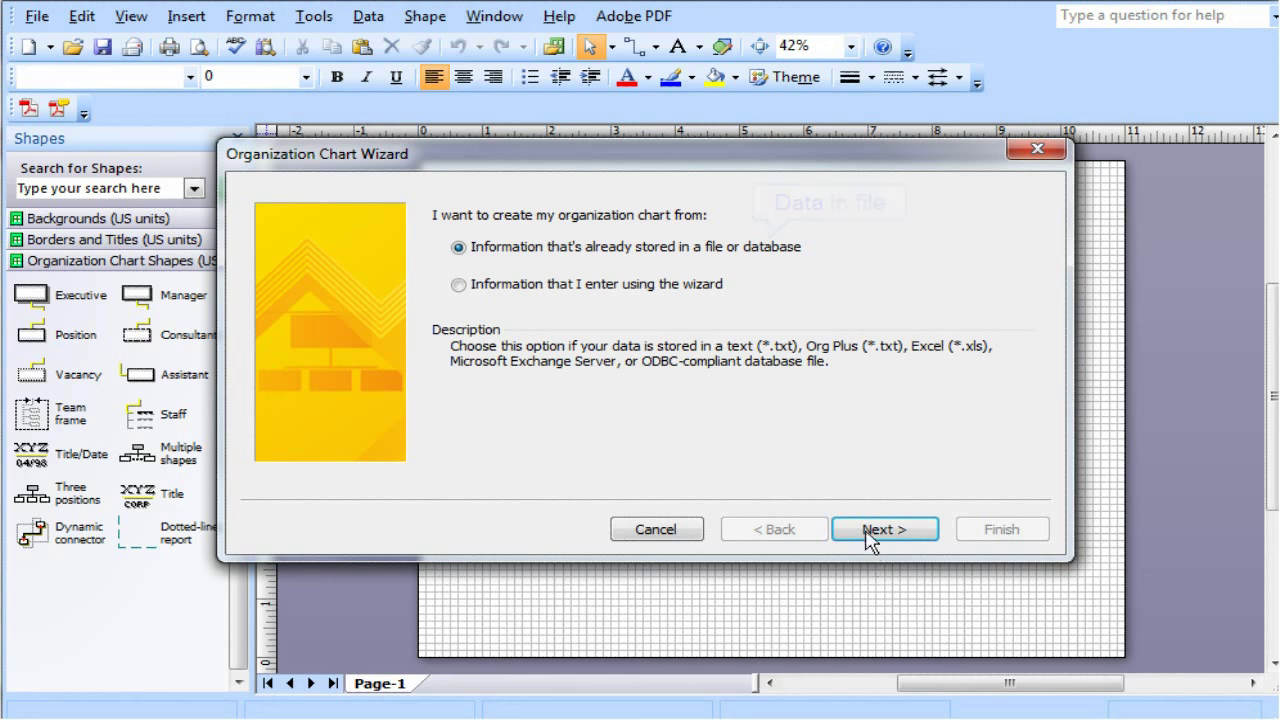
Base the organization chart on existing information in an Excel file, choosing ORG_Chart.xls from the Desktop as the source
left_click(870, 535)
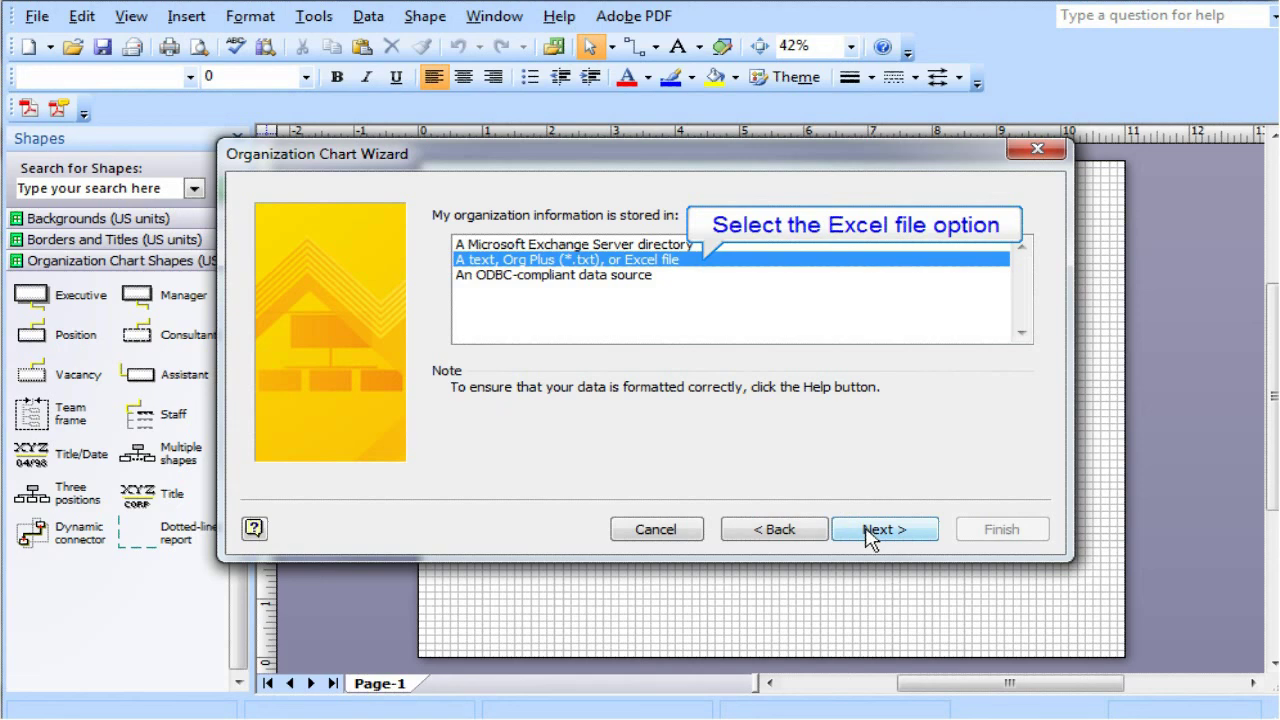
left_click(866, 530)
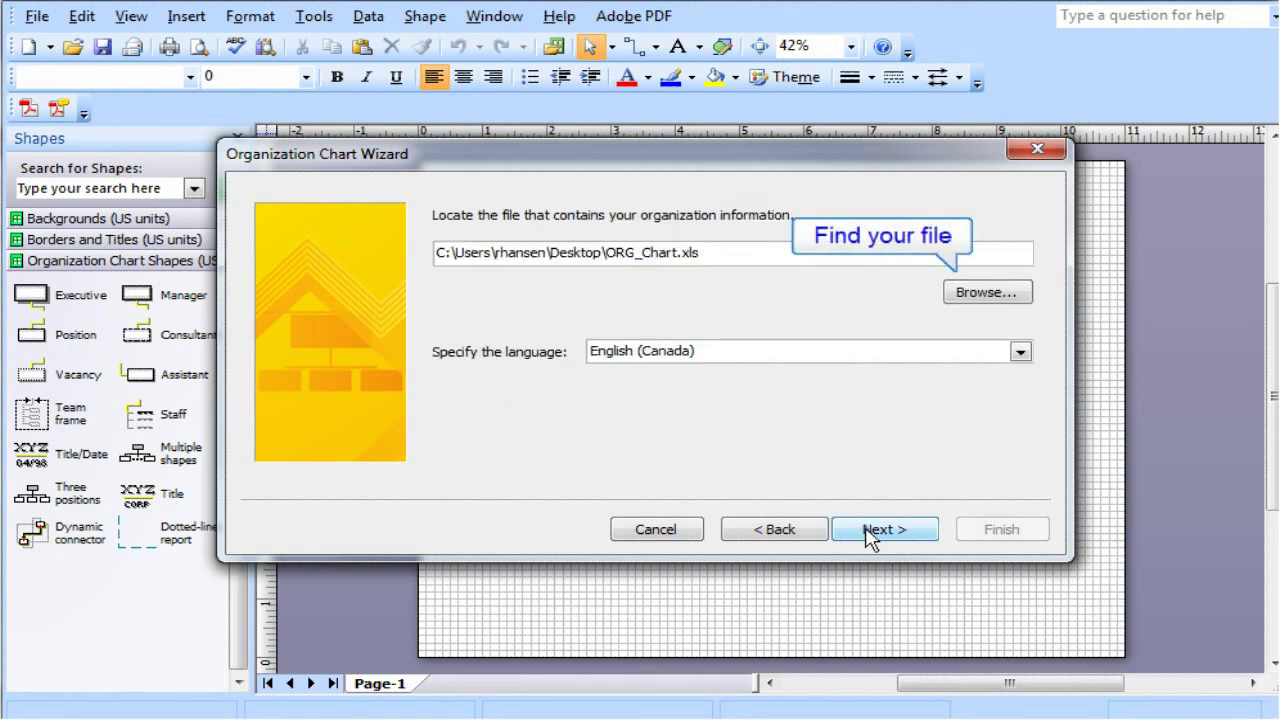
left_click(986, 292)
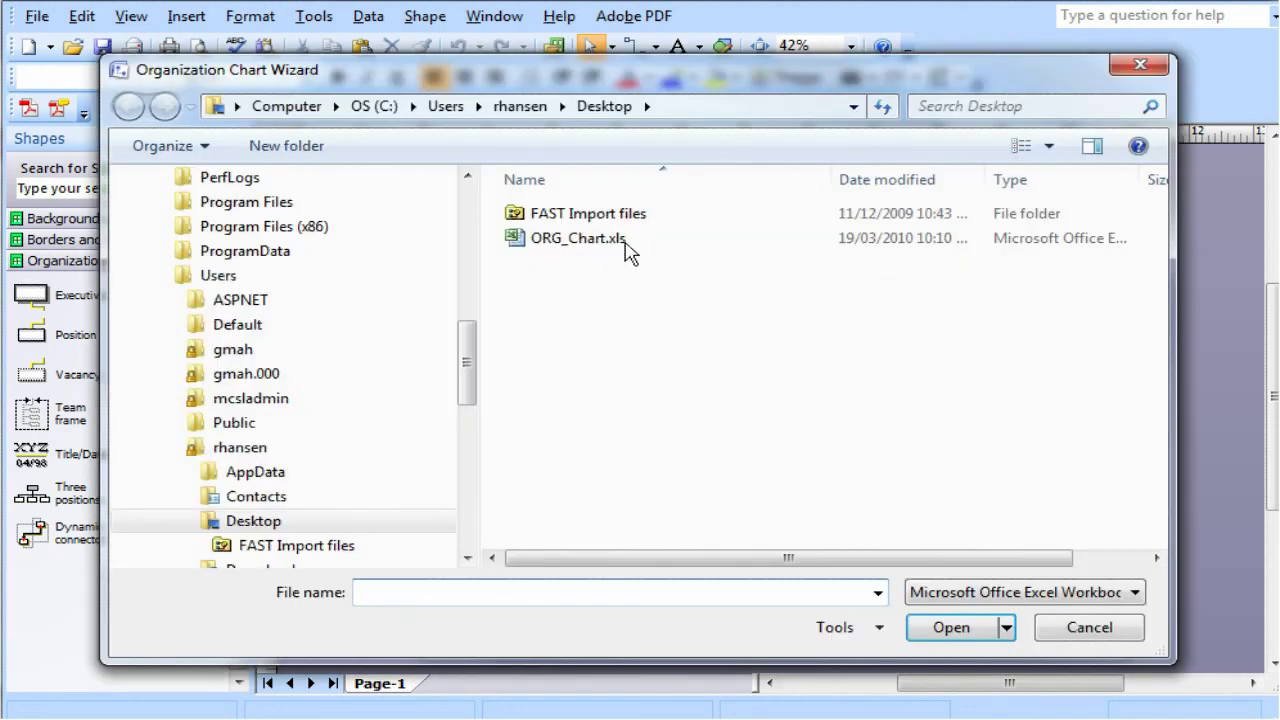
left_click(572, 240)
left_click(955, 630)
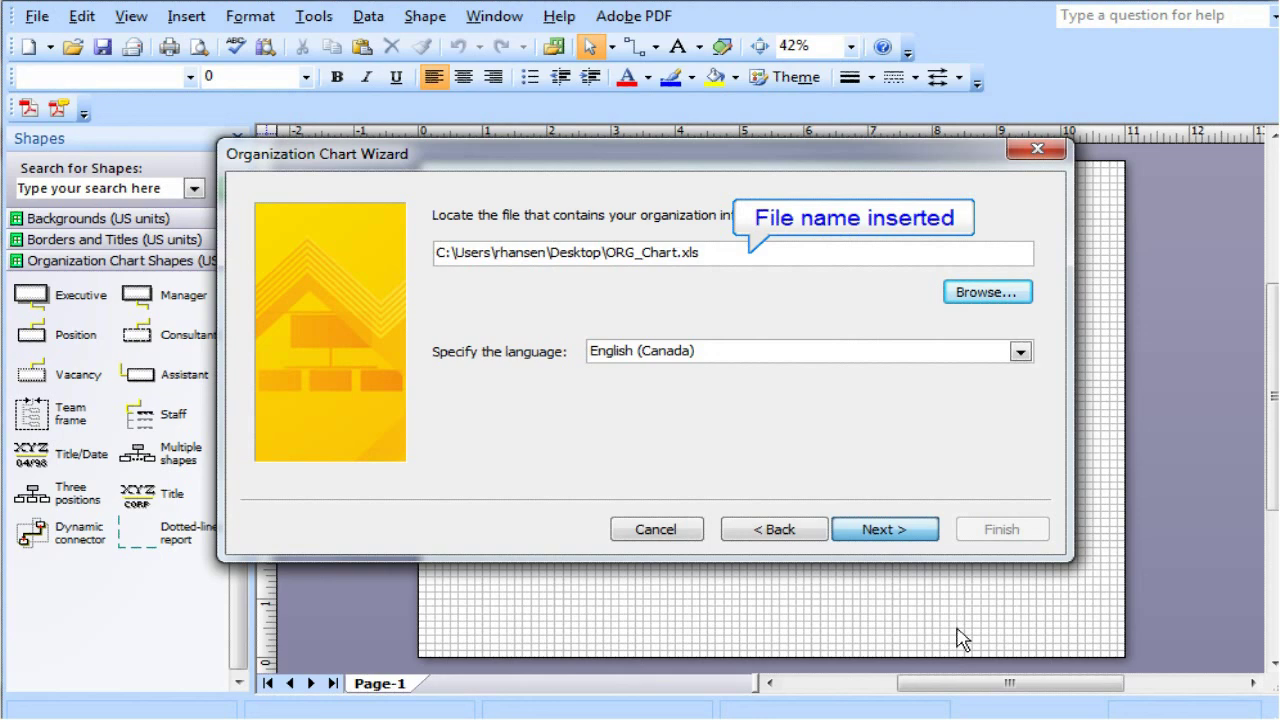
left_click(929, 541)
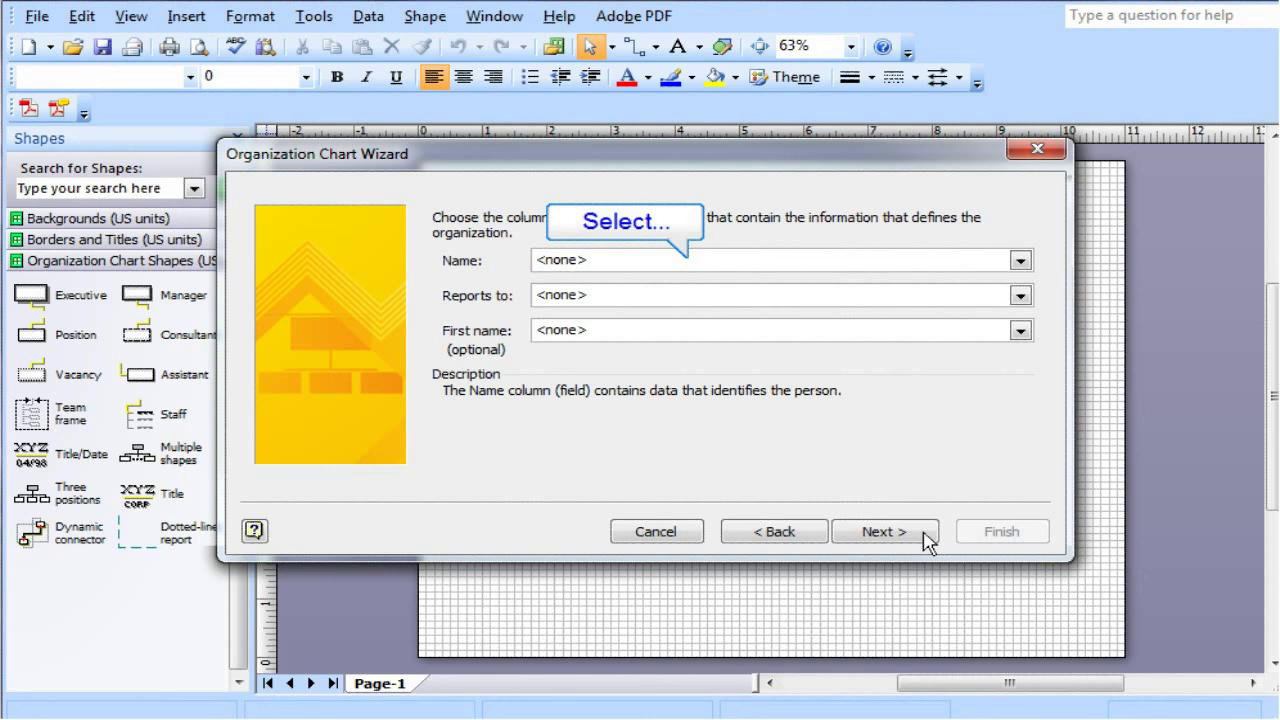
Map the chart's Name field to NAME_LASTFIRST and Reports to to PARENTID, leaving First name as none
left_click(1021, 260)
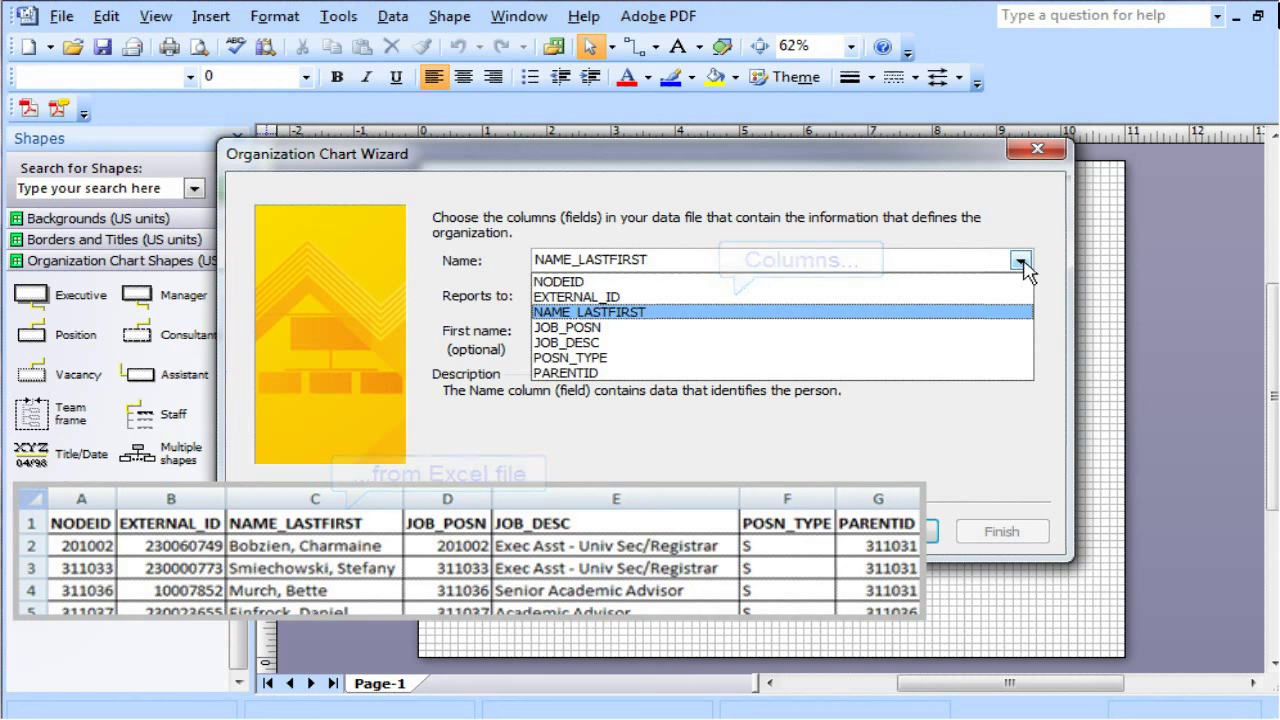
left_click(1021, 260)
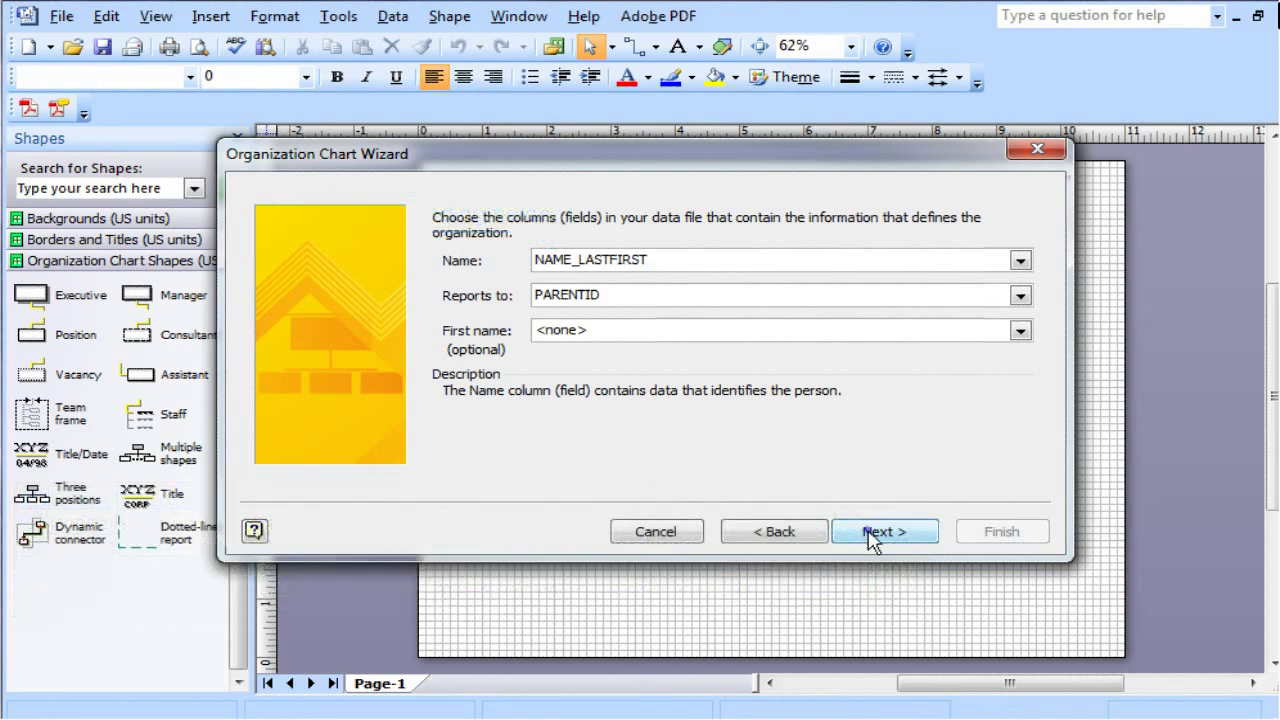
left_click(871, 540)
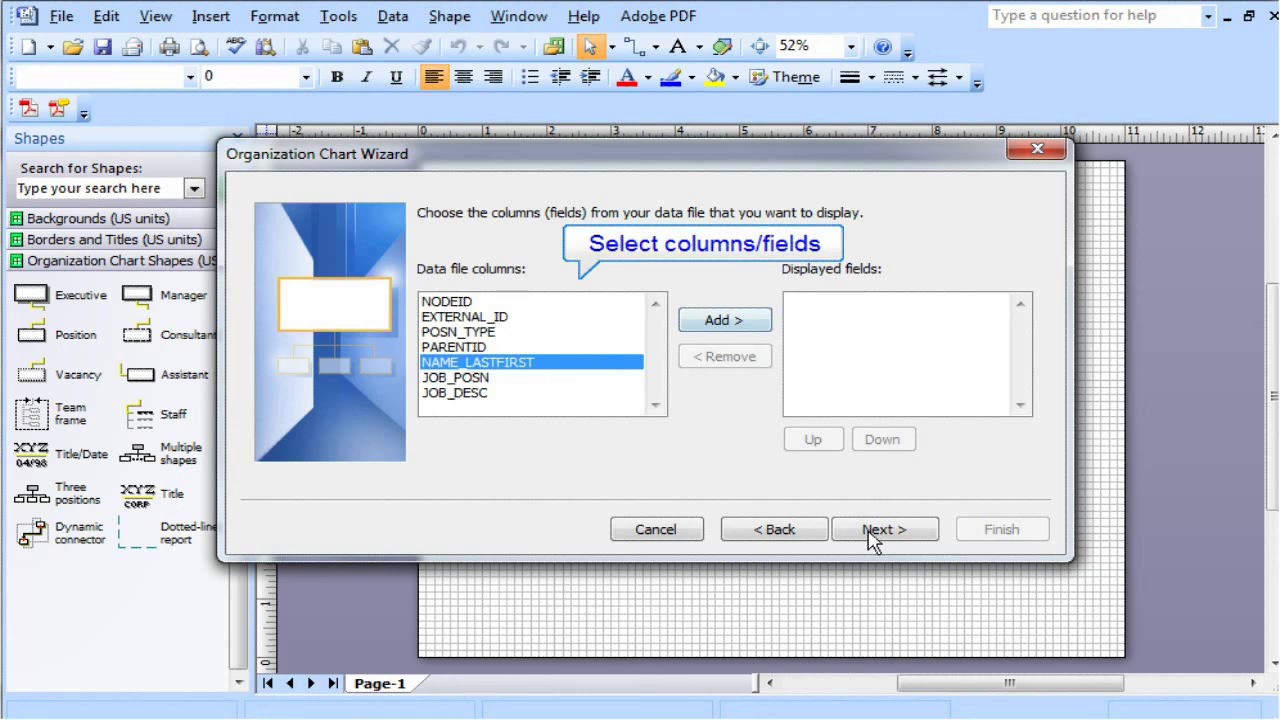
Add NAME_LASTFIRST, JOB_DESC and JOB_POSN, in that order, as the fields displayed in the organization chart
left_click(728, 325)
left_click(490, 378)
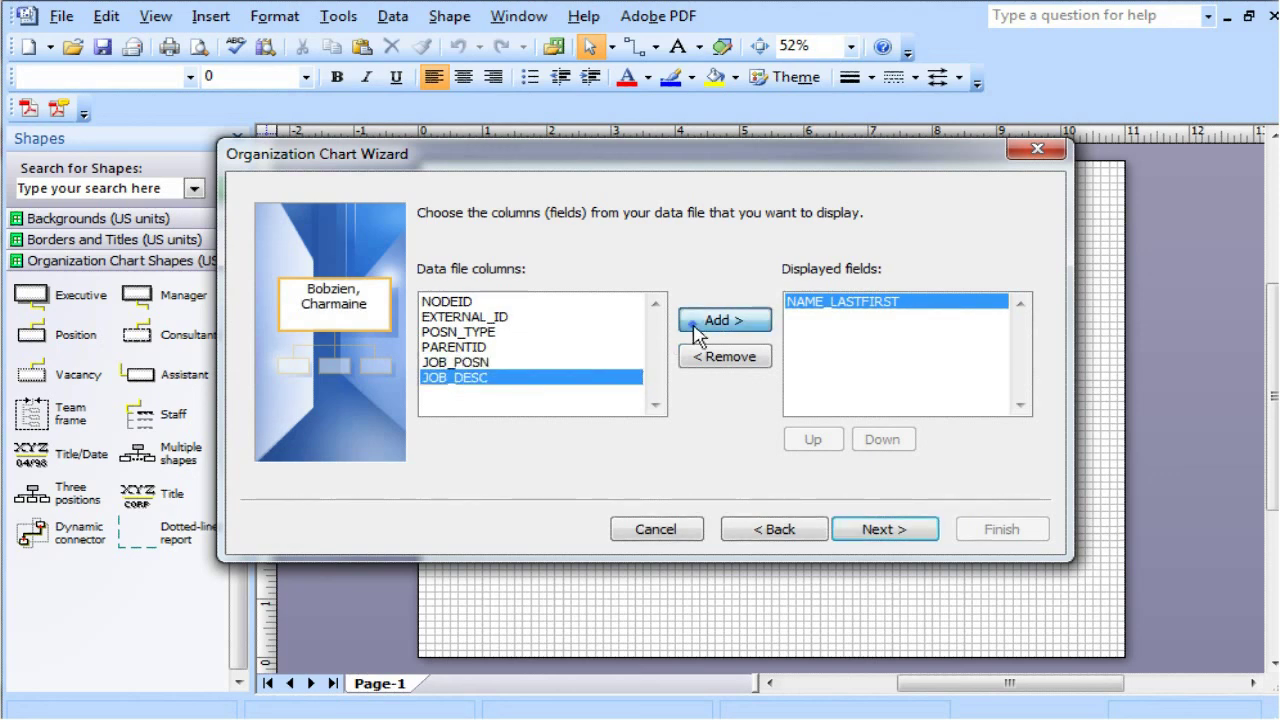
left_click(697, 333)
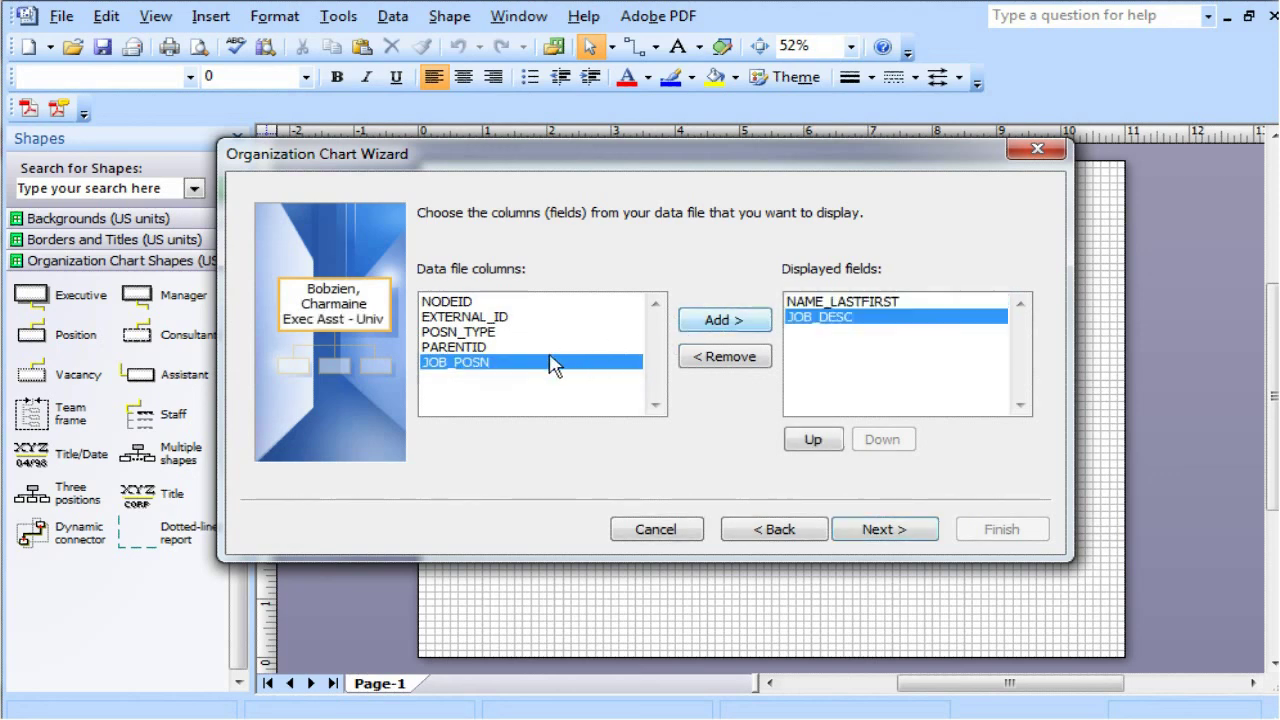
left_click(700, 330)
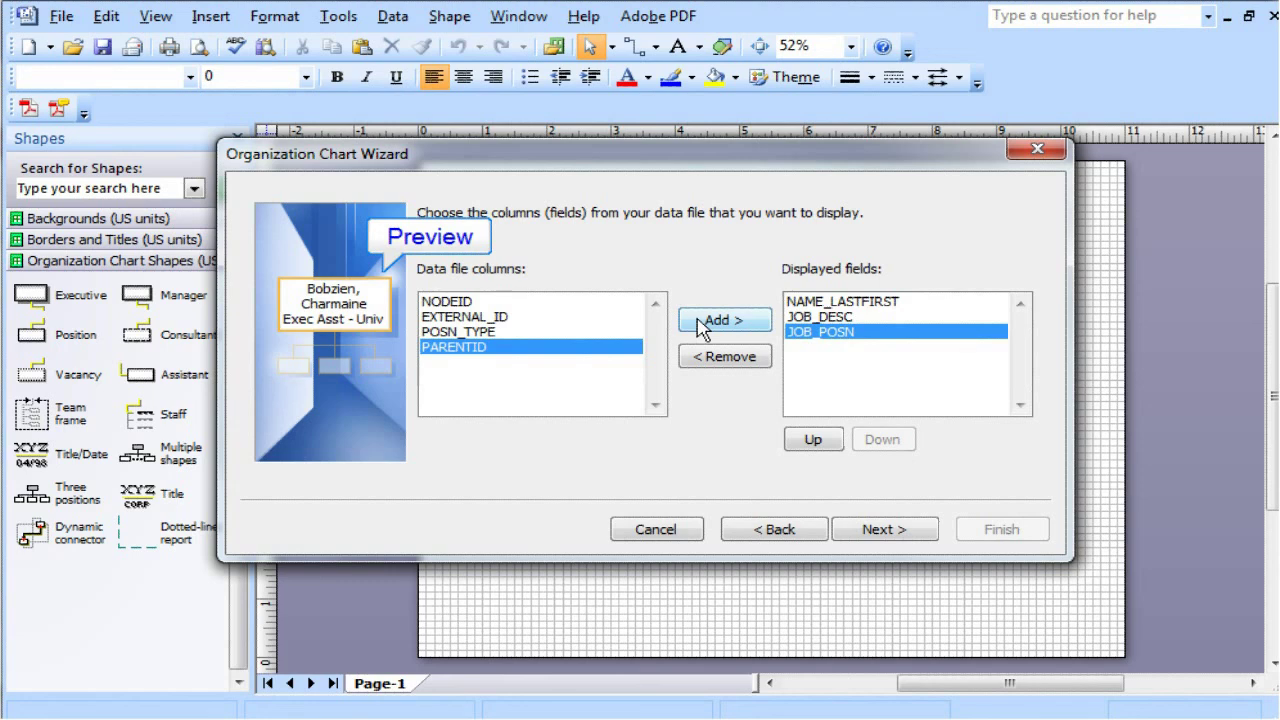
left_click(880, 531)
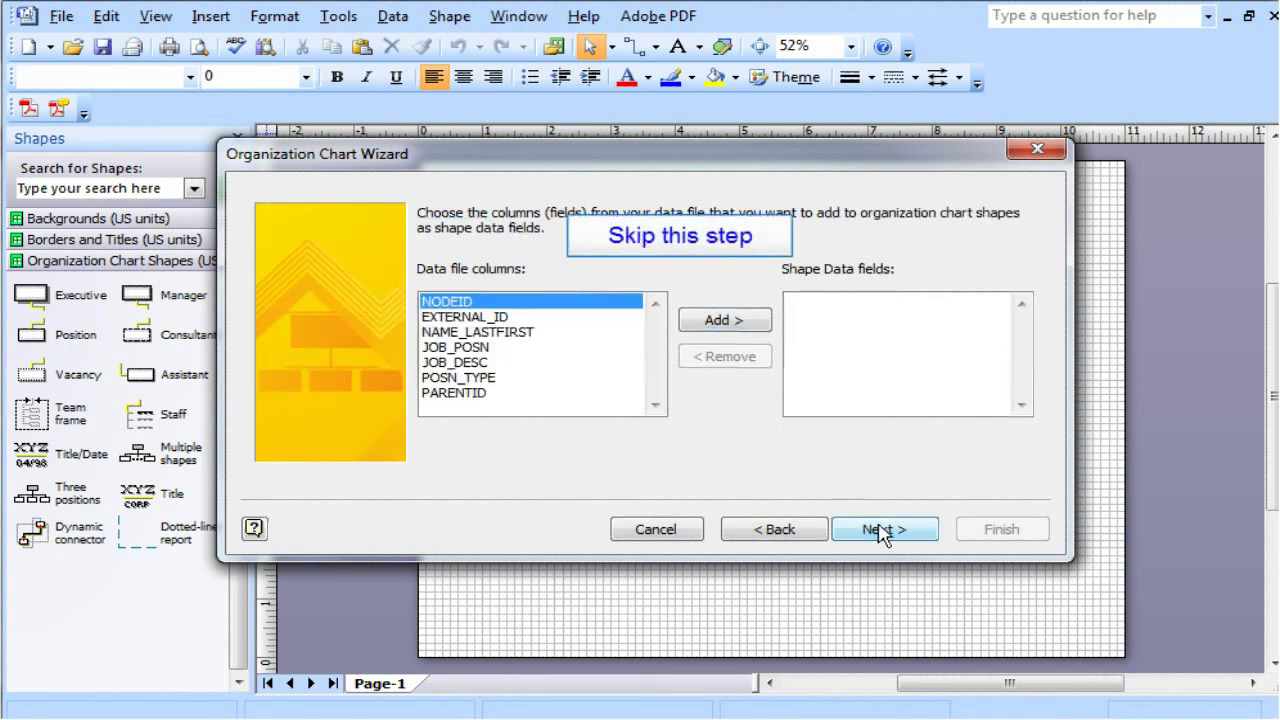
Skip the shape data fields, keep manually specified page contents with all subordinates on one page, and generate the organization chart
left_click(880, 531)
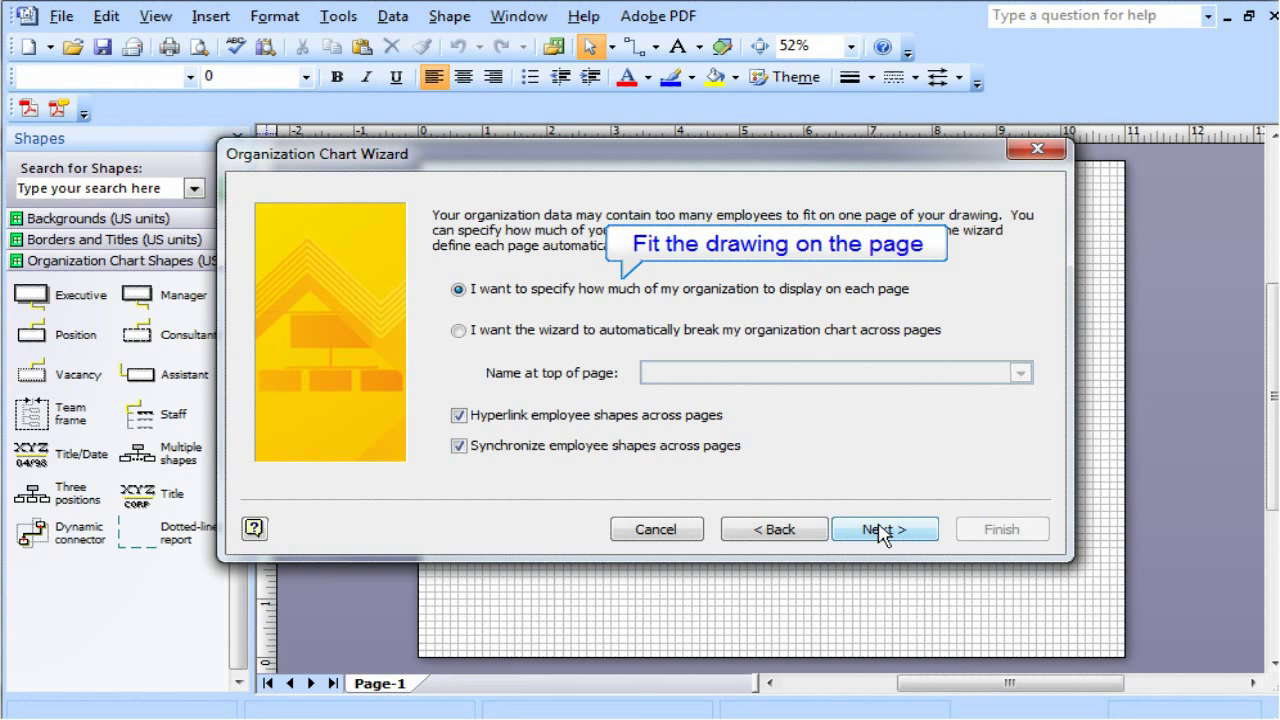
left_click(880, 531)
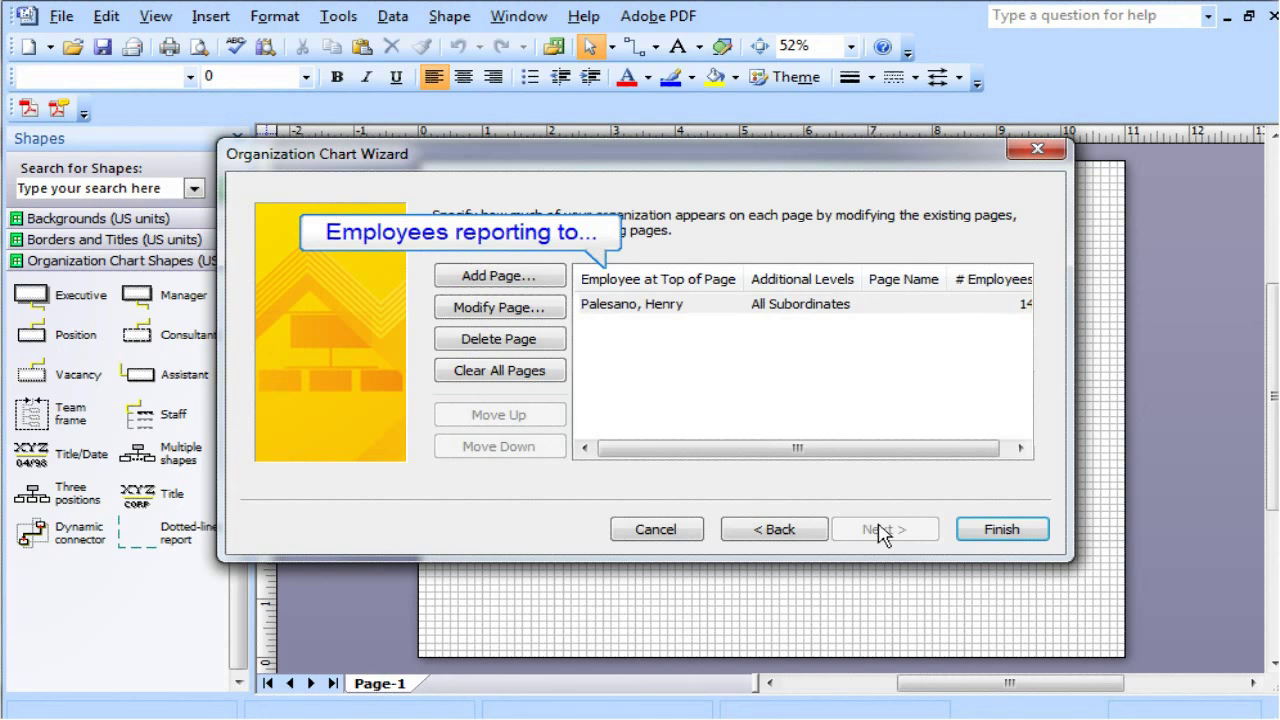
left_click(1022, 533)
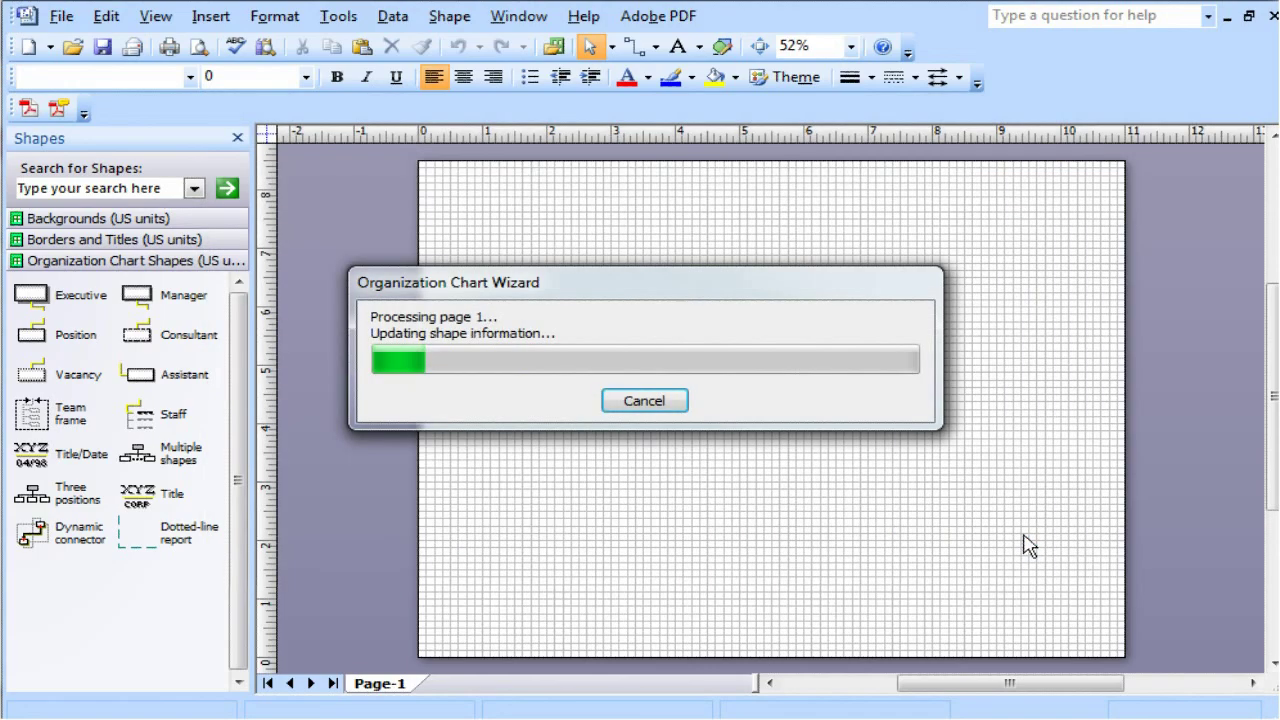